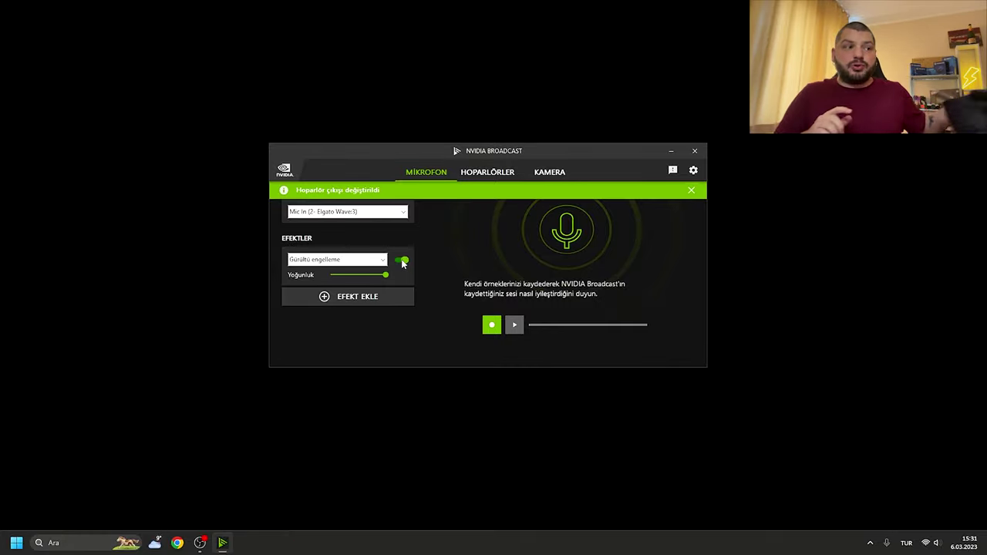
# Step: Toggle the microphone's Gürültü engelleme effect to compare the sound with and without it
pyautogui.click(402, 261)
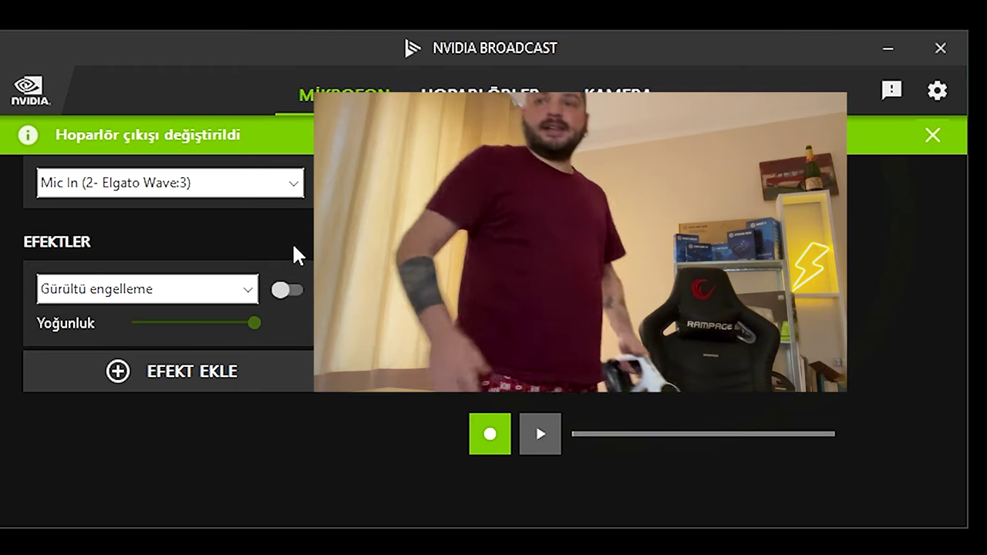
pyautogui.click(287, 292)
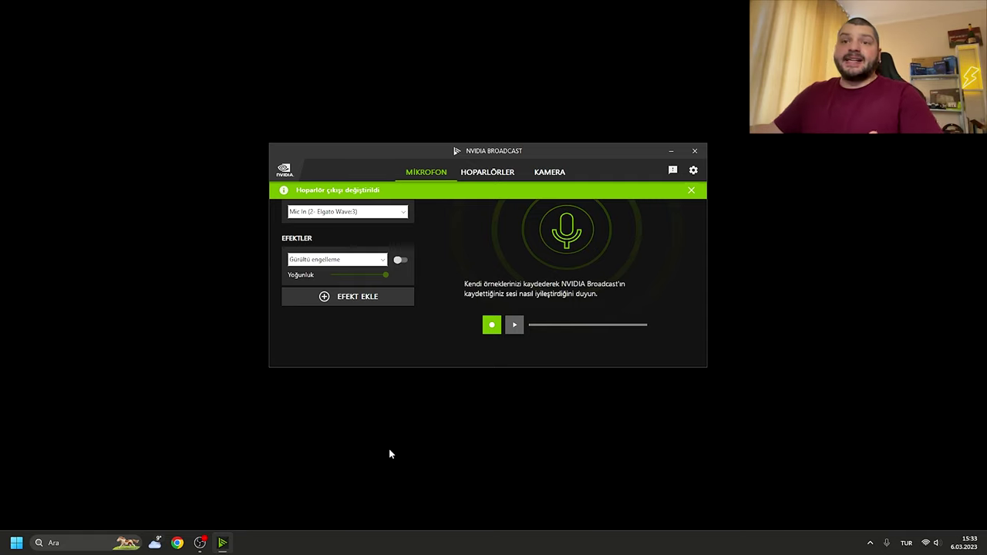
# Step: Turn on the Arka plan bulanıklaştırma camera effect at full intensity, keeping the Kaliteli mode
pyautogui.moveTo(537, 152); pyautogui.dragTo(509, 155)
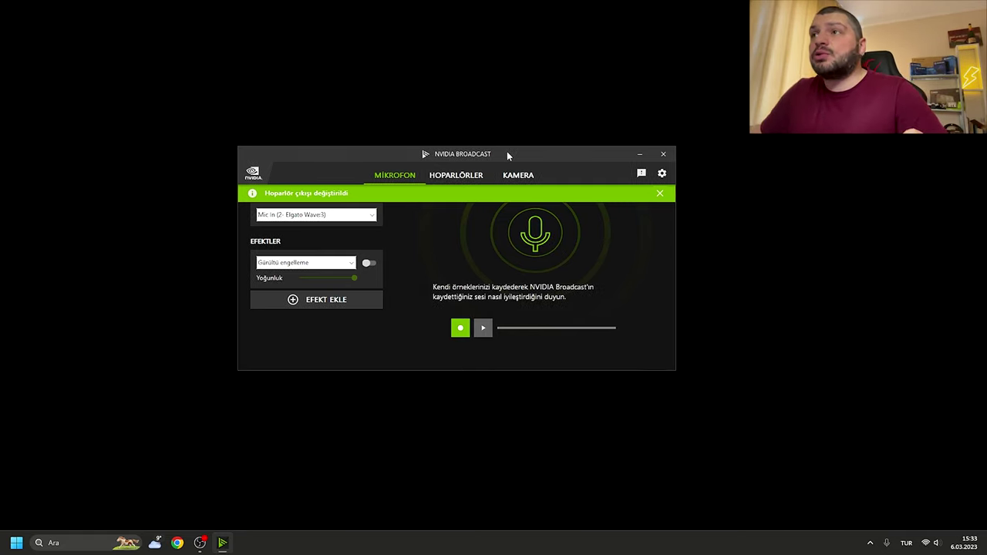
pyautogui.click(518, 175)
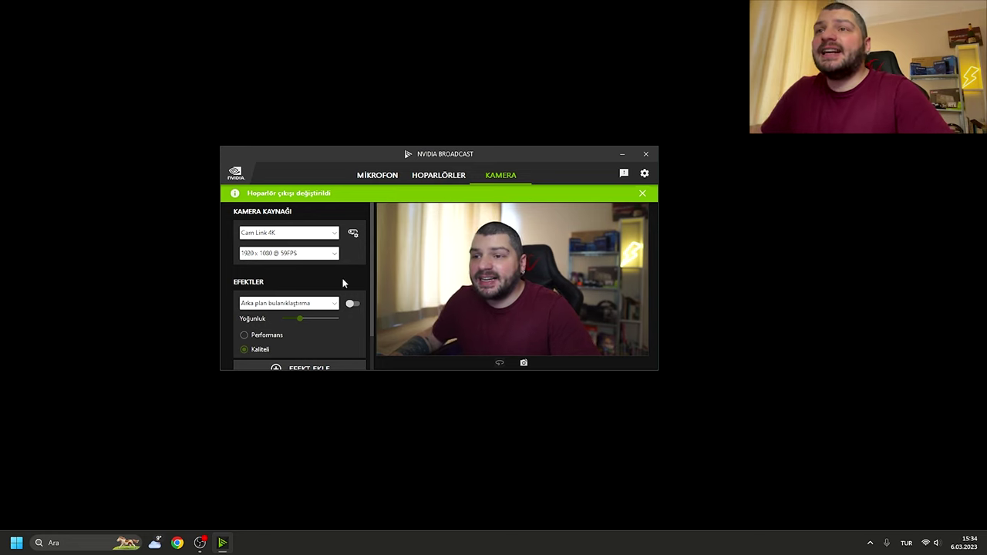
pyautogui.scroll(-1, 346, 307)
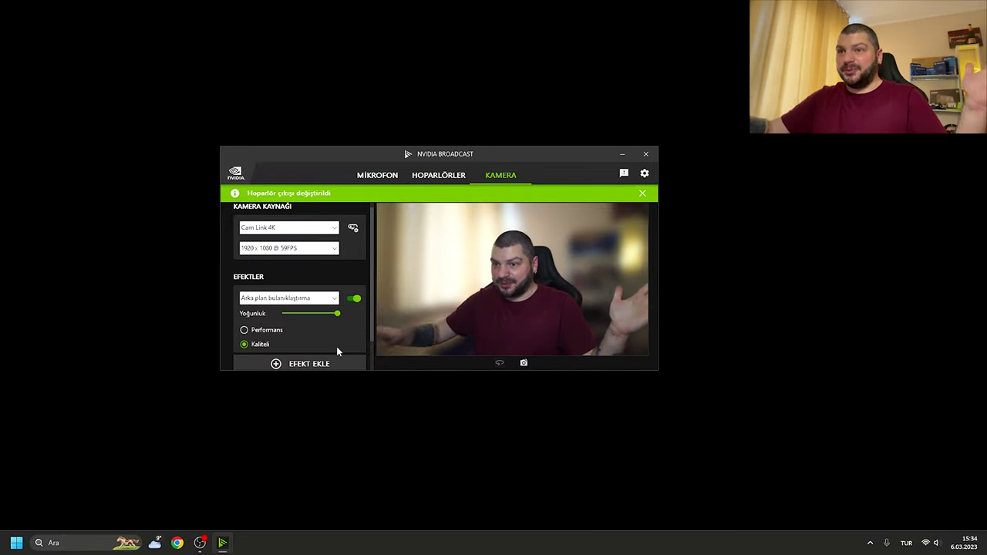
# Step: Try the Otomatik Çerçeveleme and Video gürültüsünü giderme (beta) camera effects in turn
pyautogui.click(335, 298)
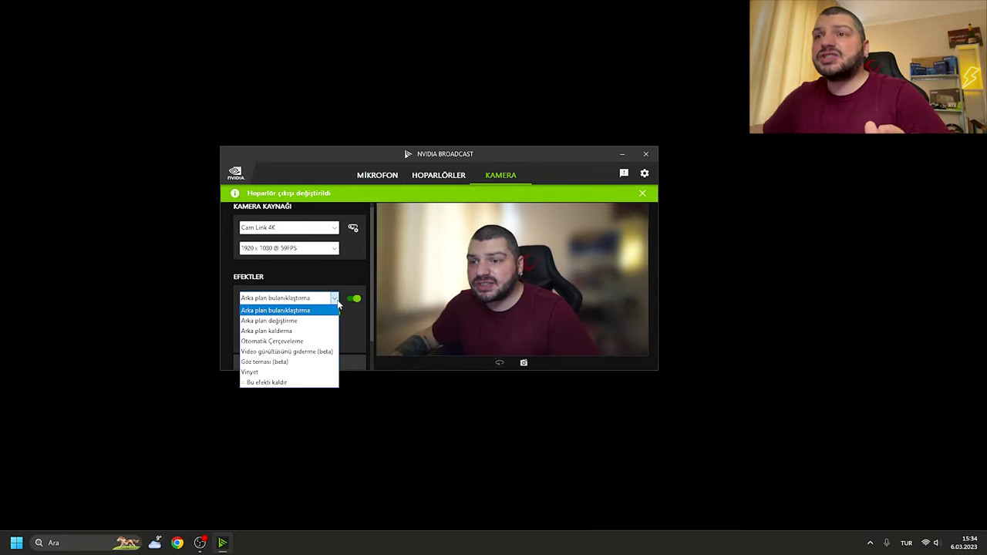
pyautogui.click(310, 342)
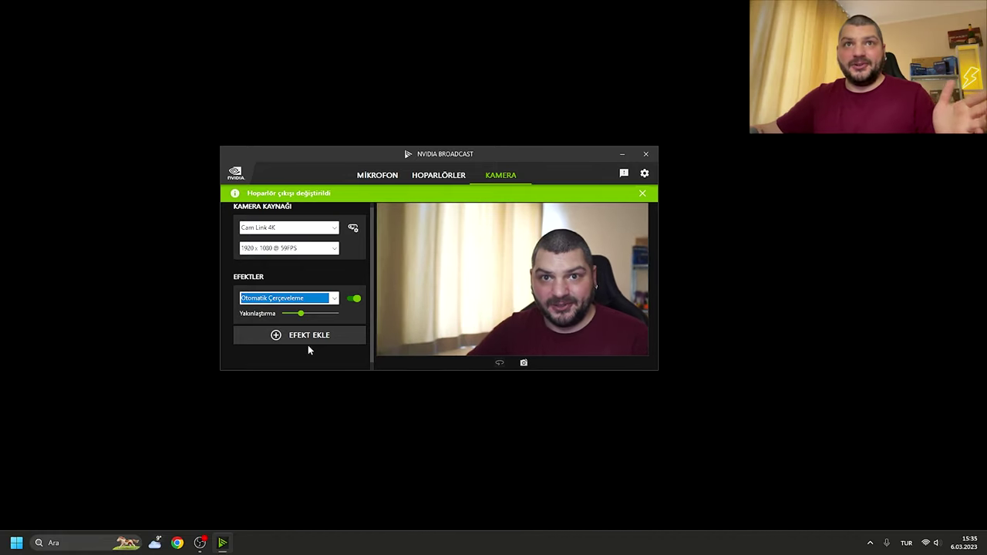
pyautogui.hotkey('alt', 'Down')
pyautogui.click(311, 352)
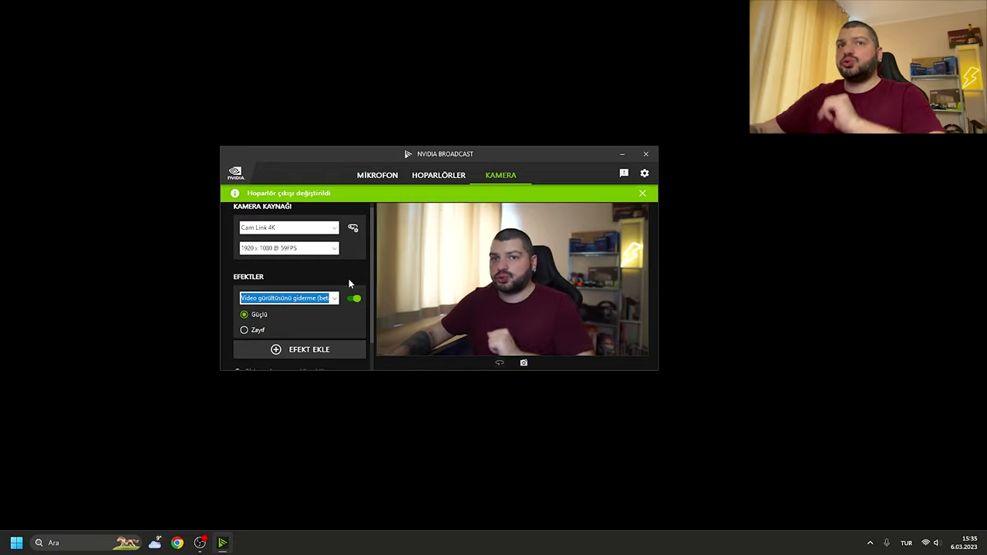
# Step: Try the Vinyet camera effect with Yüz izleme enabled
pyautogui.scroll(-1, 335, 301)
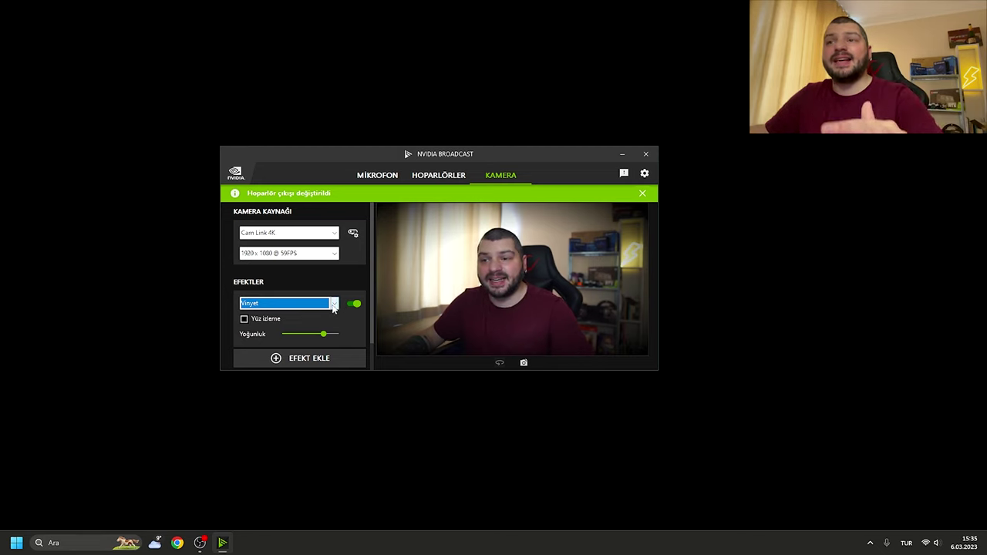
pyautogui.click(244, 319)
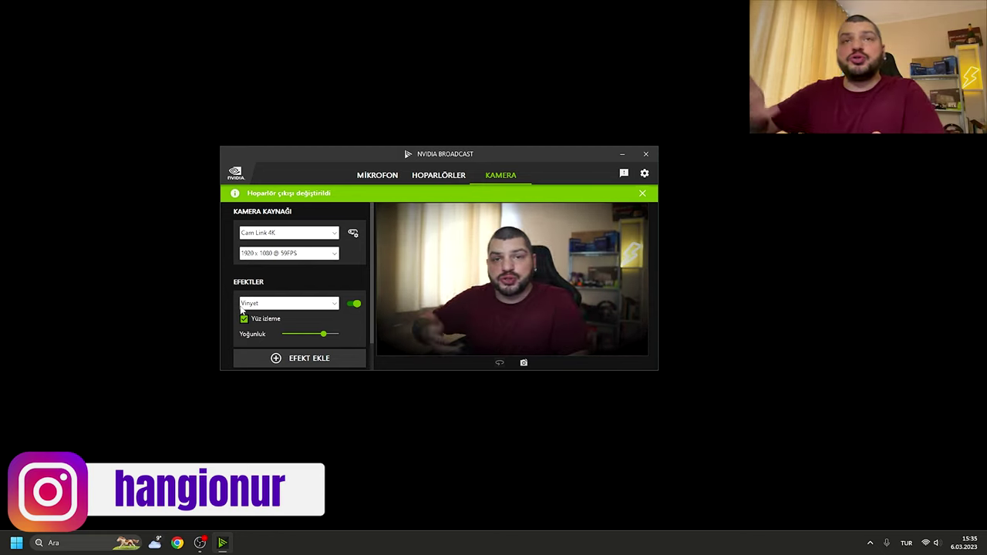
# Step: Change the camera effect to Arka plan değiştirme and compare its Performans mode with Kaliteli, leaving Kaliteli selected
pyautogui.click(288, 303)
pyautogui.click(313, 332)
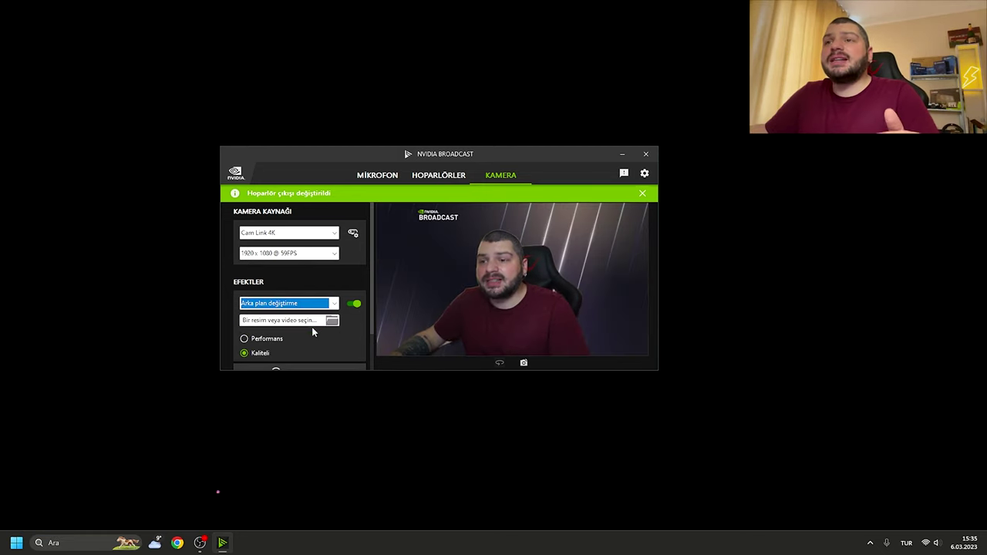
pyautogui.scroll(-1, 359, 336)
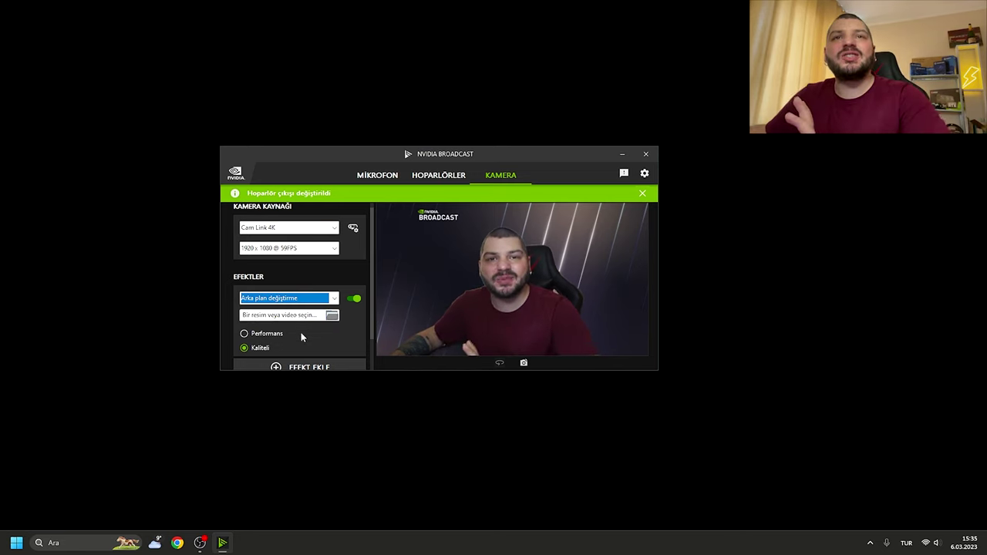
pyautogui.scroll(-1, 251, 337)
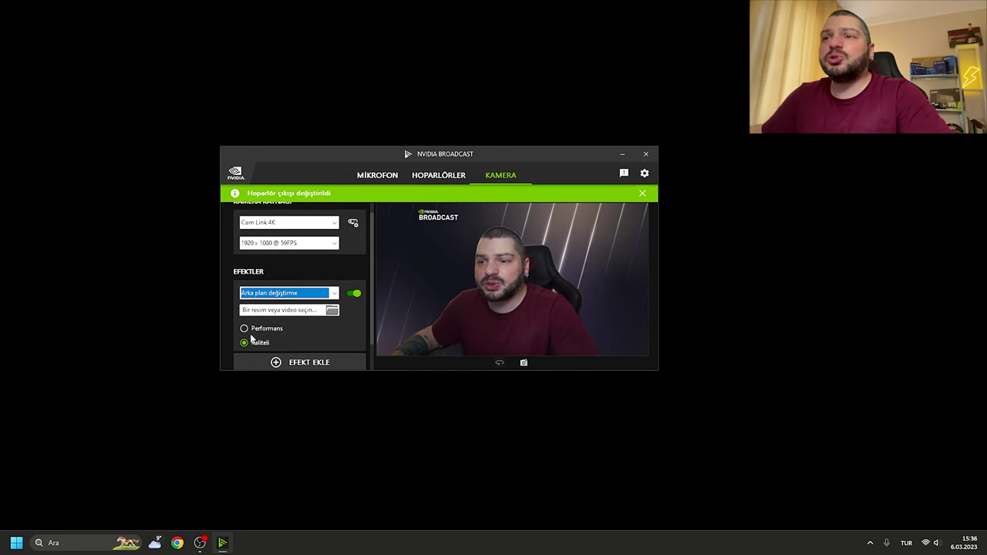
pyautogui.click(246, 334)
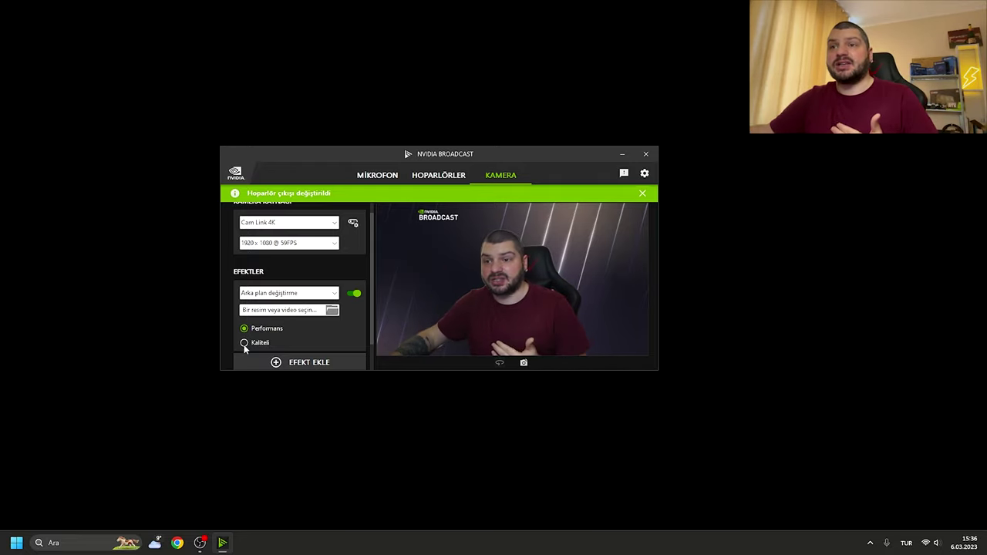
pyautogui.click(243, 343)
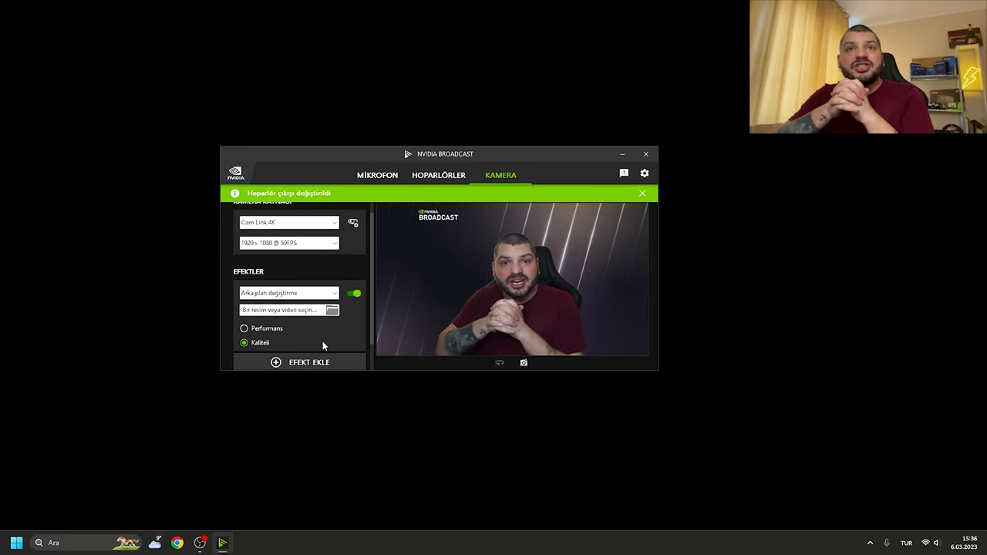
# Step: Add a second camera effect and set it to Vinyet
pyautogui.click(313, 361)
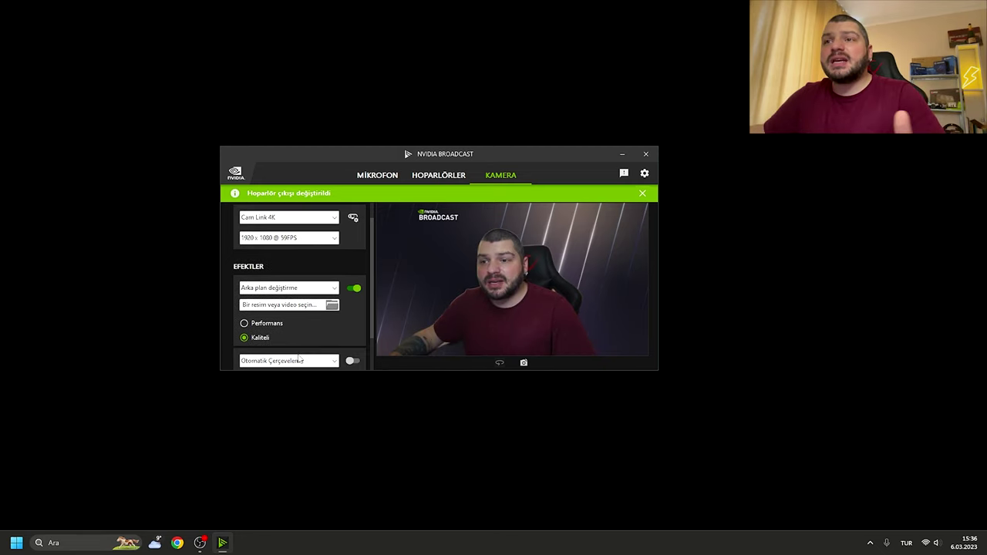
pyautogui.scroll(-1, 339, 324)
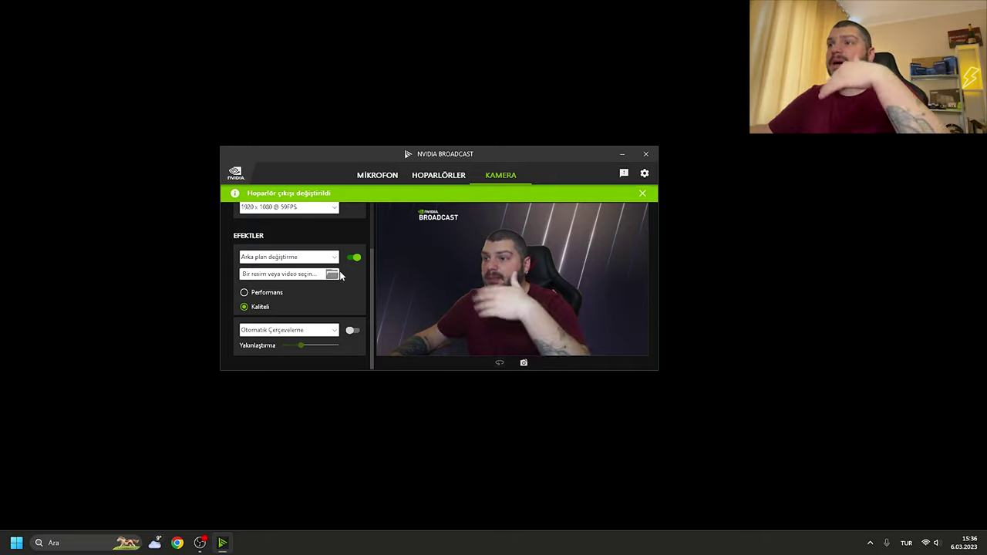
pyautogui.click(297, 329)
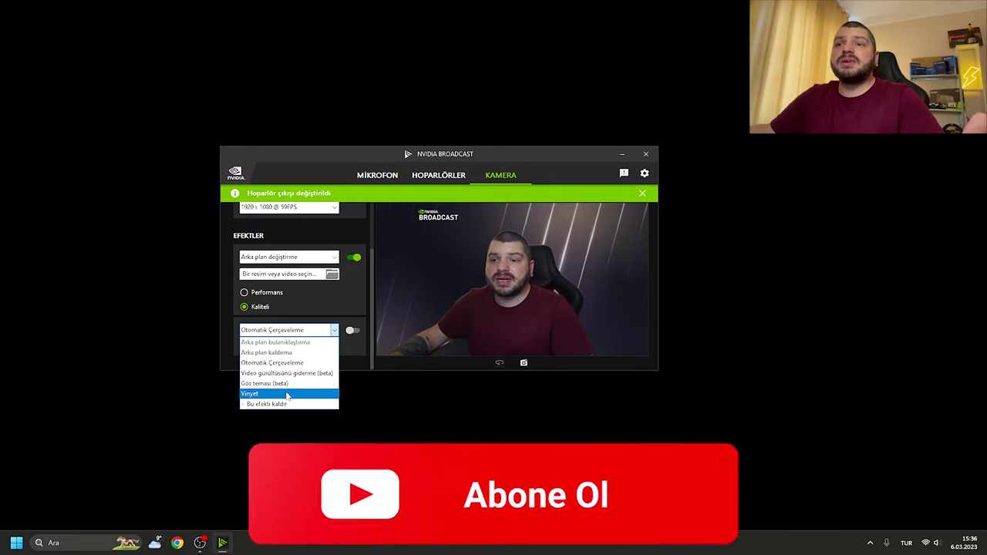
pyautogui.click(285, 394)
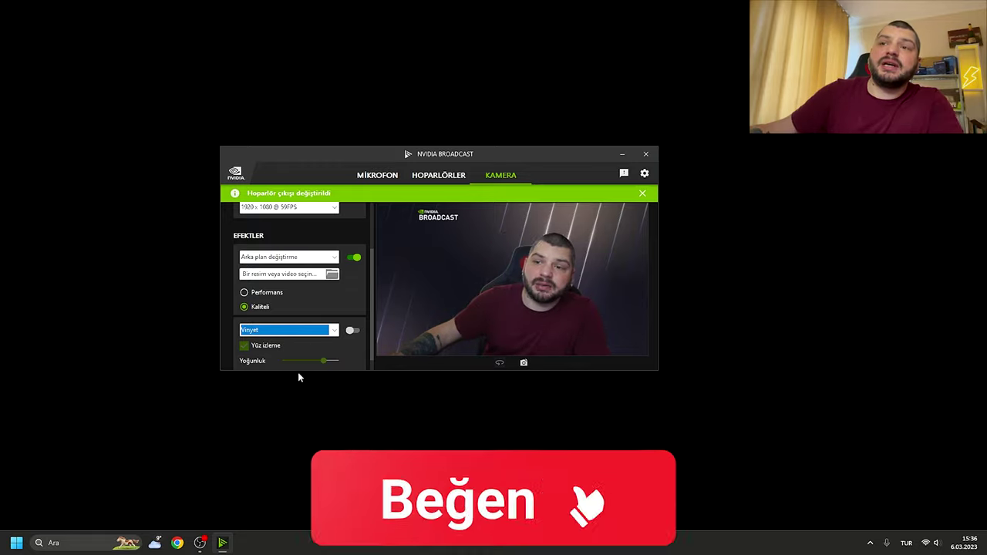
# Step: Change the second camera effect to Göz teması (beta)
pyautogui.click(293, 329)
pyautogui.click(265, 383)
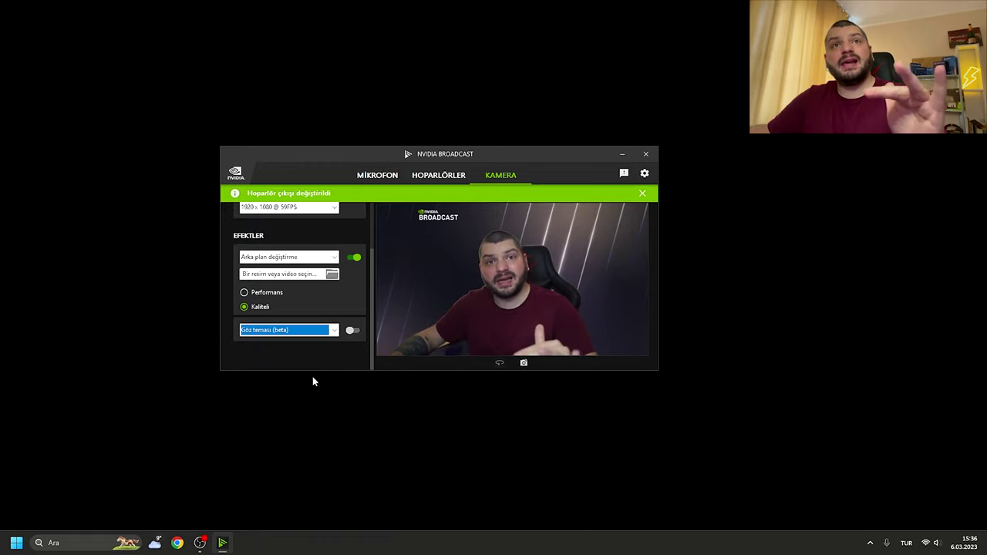
pyautogui.scroll(-1, 346, 352)
pyautogui.scroll(1, 303, 348)
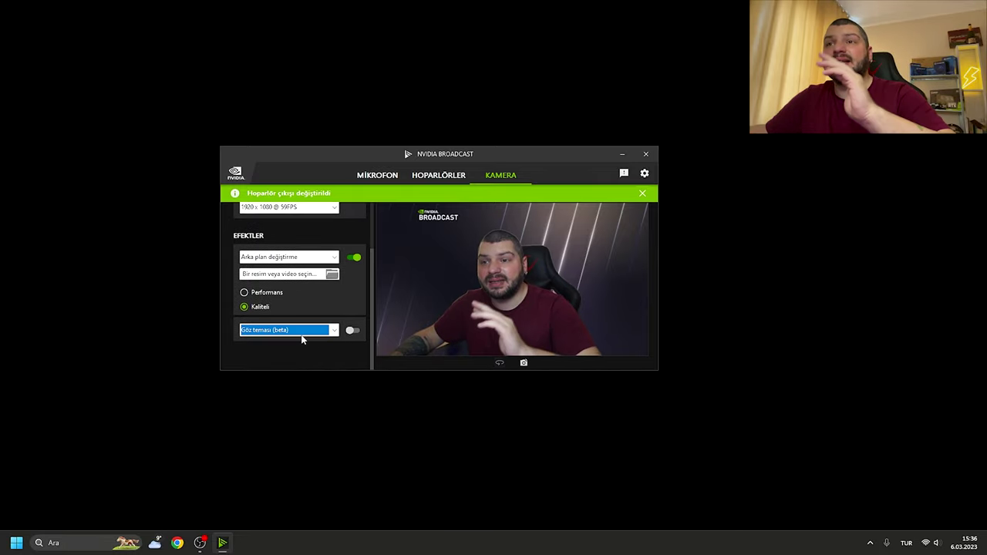
pyautogui.click(302, 334)
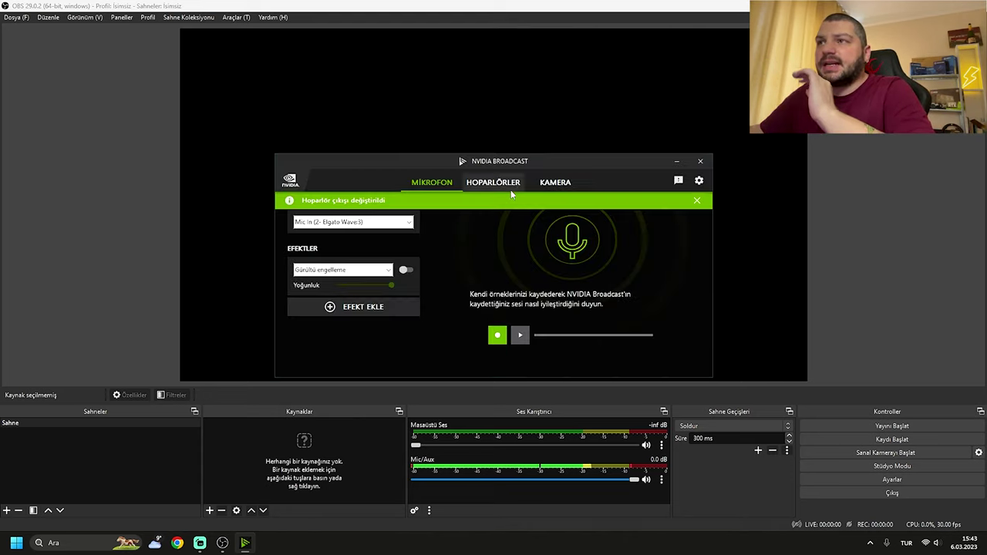
# Step: Review the camera settings, return to the microphone settings and turn on the Gürültü engelleme effect
pyautogui.click(552, 184)
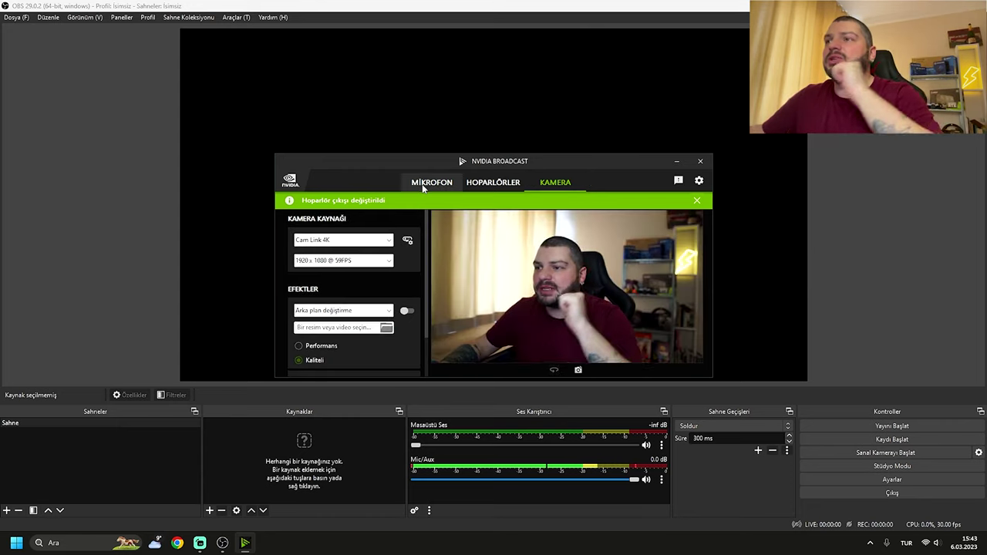
pyautogui.click(415, 185)
pyautogui.moveTo(426, 160); pyautogui.dragTo(533, 139)
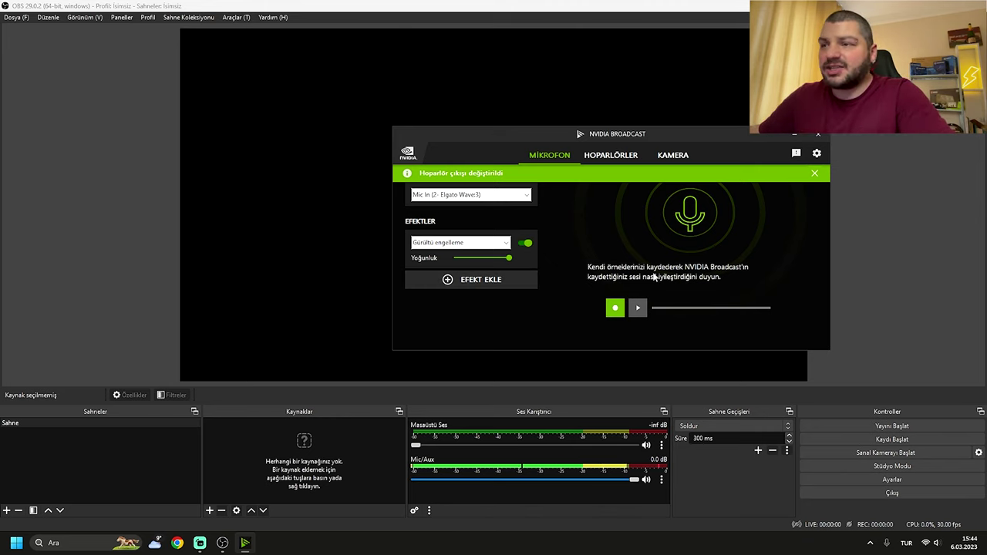
# Step: Switch to OBS and set the Mic/Aux audio device to Mikrofon (NVIDIA Broadcast)
pyautogui.click(450, 499)
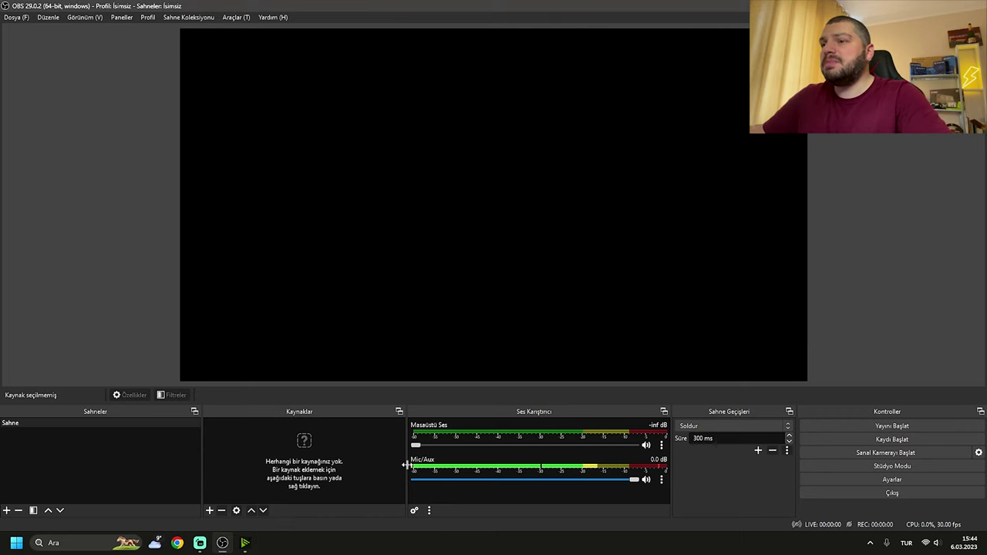
pyautogui.click(661, 481)
pyautogui.click(675, 460)
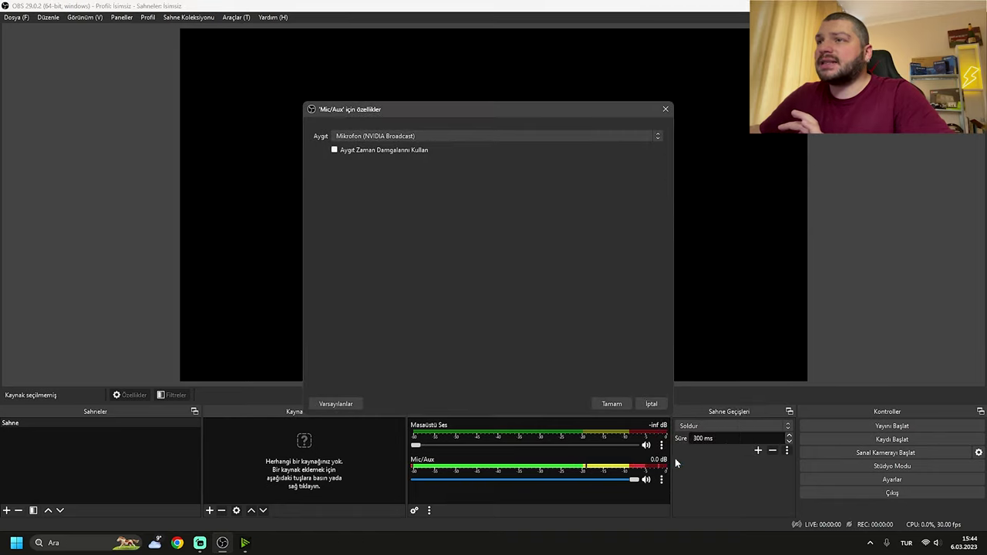
pyautogui.click(397, 137)
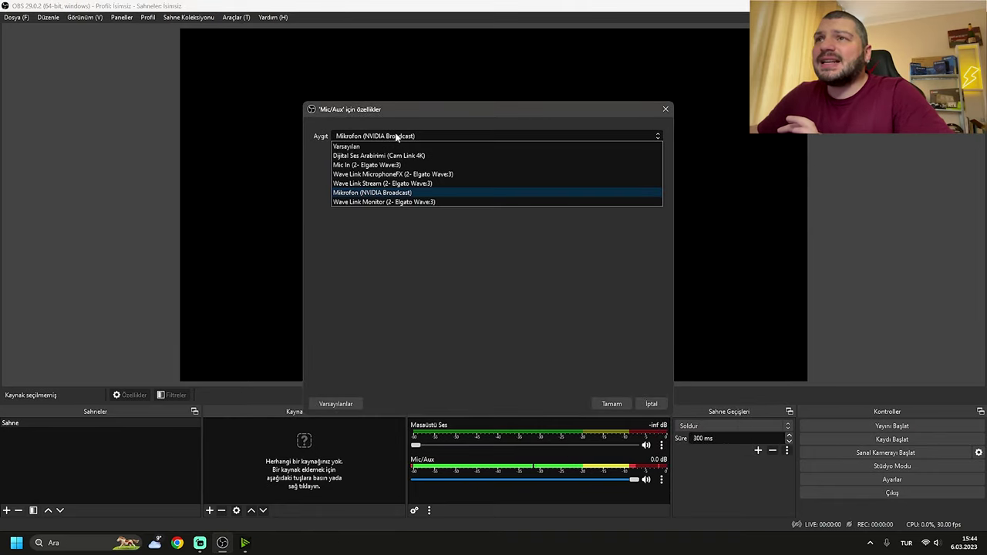
pyautogui.click(379, 192)
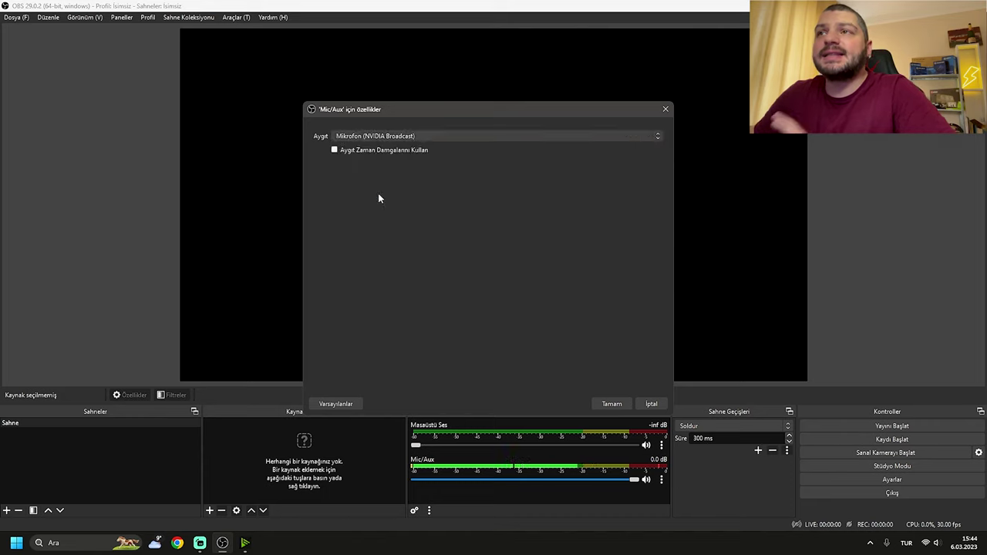
pyautogui.click(599, 402)
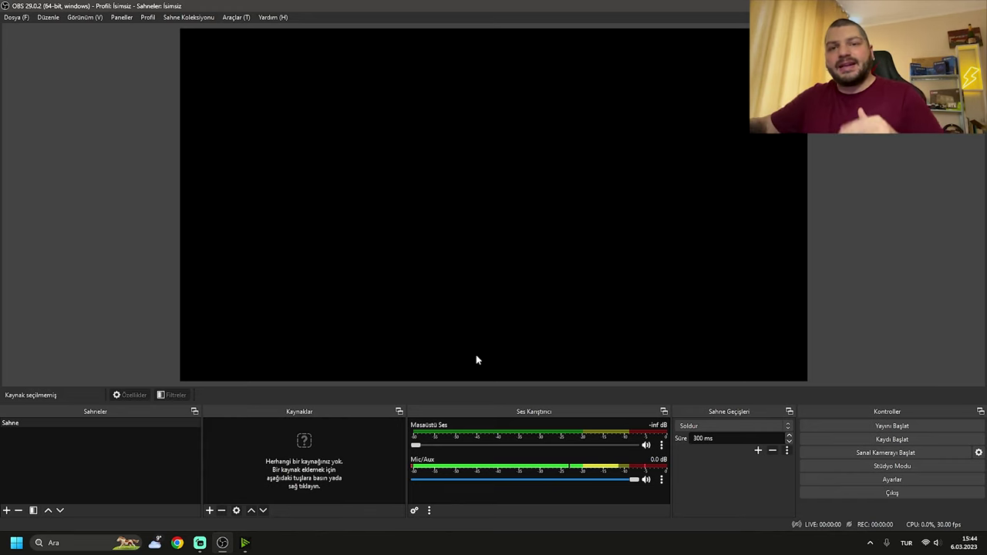
# Step: Add a Video Yakalama Aygıtı source that uses Camera (NVIDIA Broadcast) as its device
pyautogui.click(209, 510)
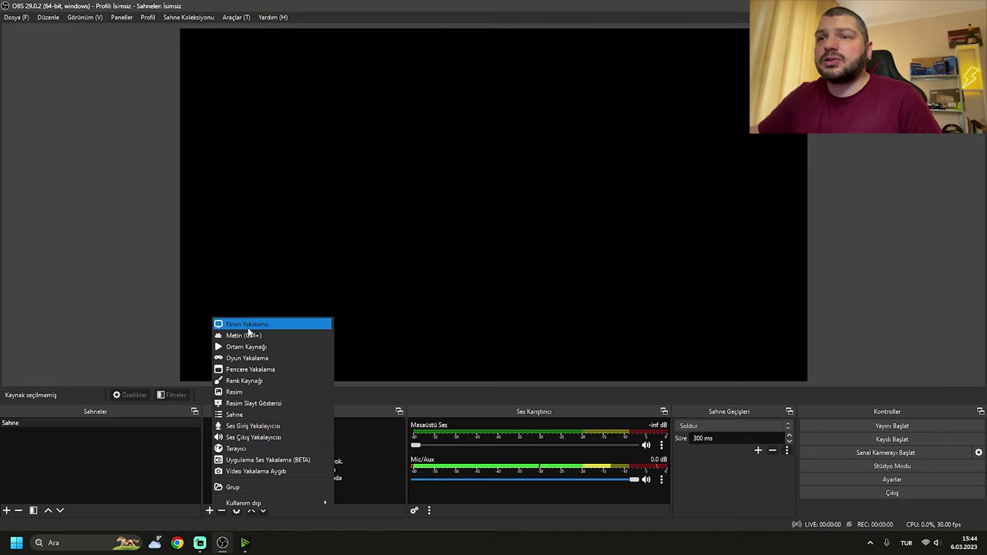
pyautogui.click(250, 469)
pyautogui.click(519, 343)
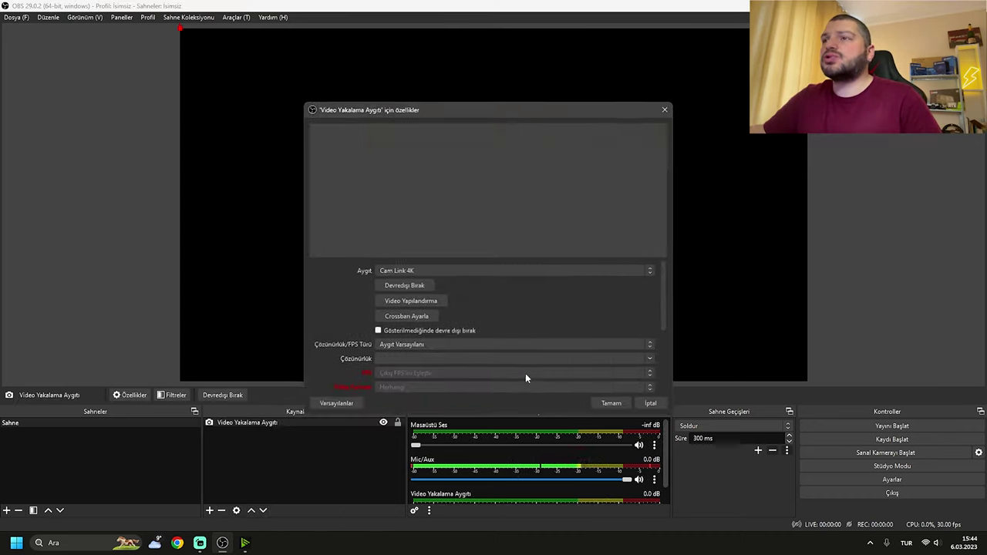
pyautogui.click(445, 270)
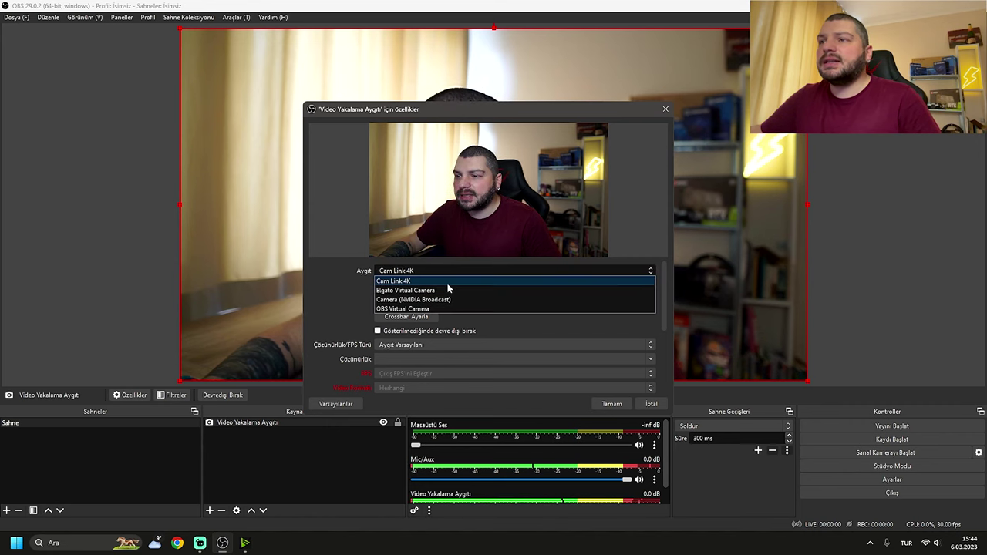
pyautogui.click(419, 300)
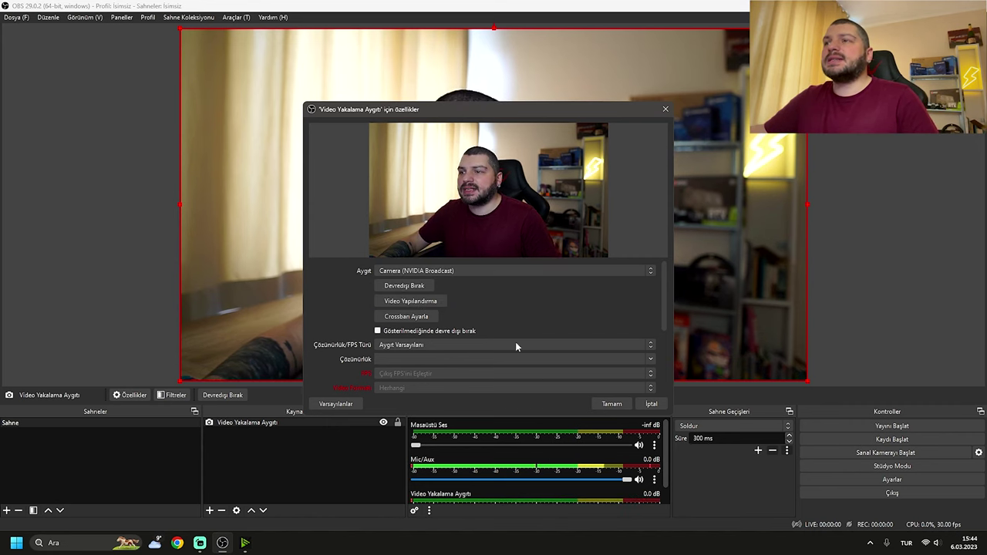
pyautogui.click(609, 404)
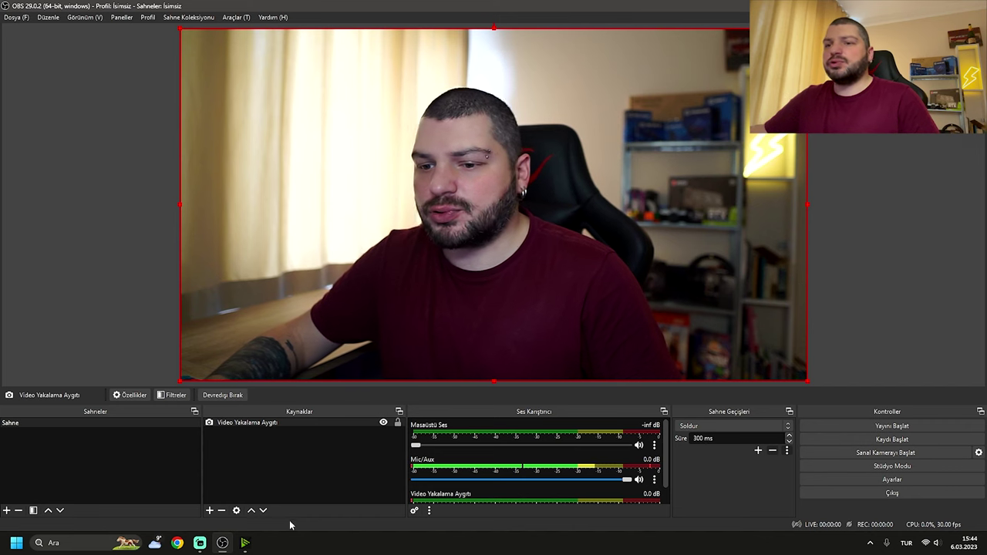
# Step: Switch to NVIDIA Broadcast and enable Arka plan bulanıklaştırma as the first camera effect at full intensity
pyautogui.click(245, 543)
pyautogui.click(606, 399)
pyautogui.click(610, 414)
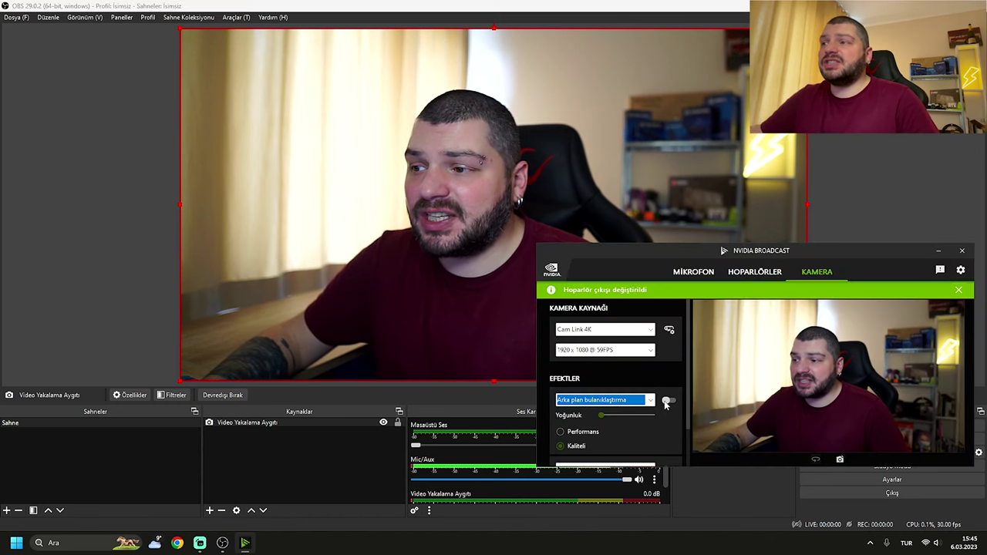
pyautogui.moveTo(609, 417); pyautogui.dragTo(680, 417)
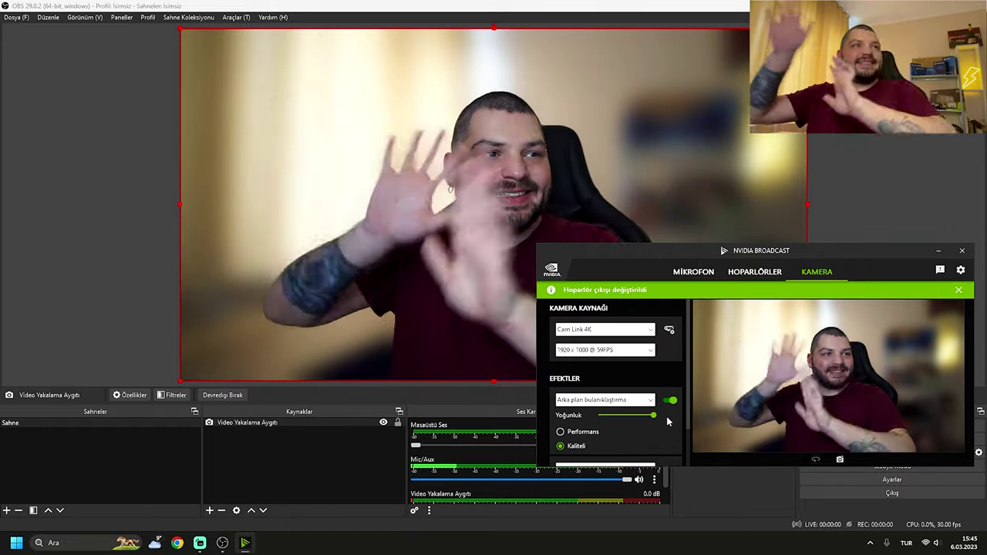
# Step: Change the first camera effect to Arka plan kaldırma and close the NVIDIA Broadcast window
pyautogui.click(621, 400)
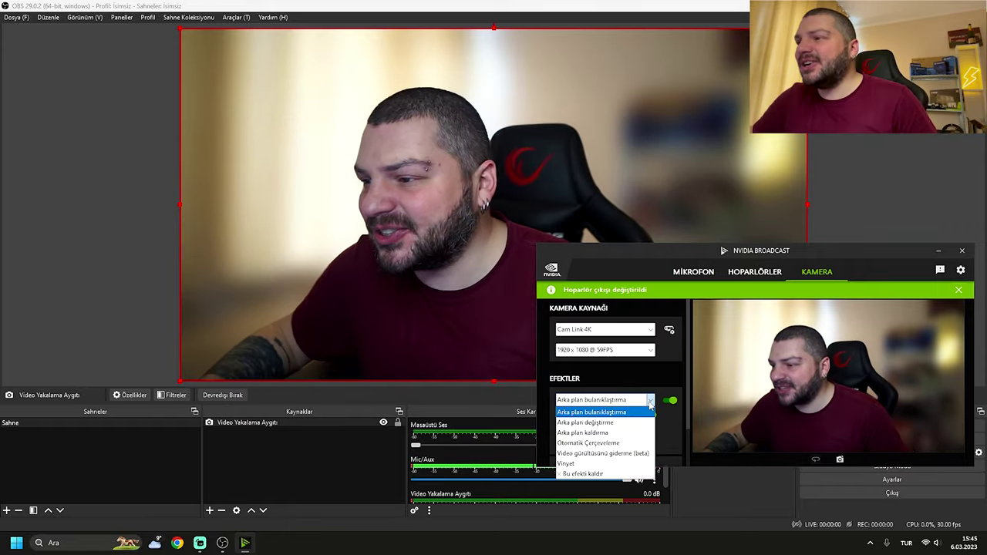
pyautogui.click(610, 432)
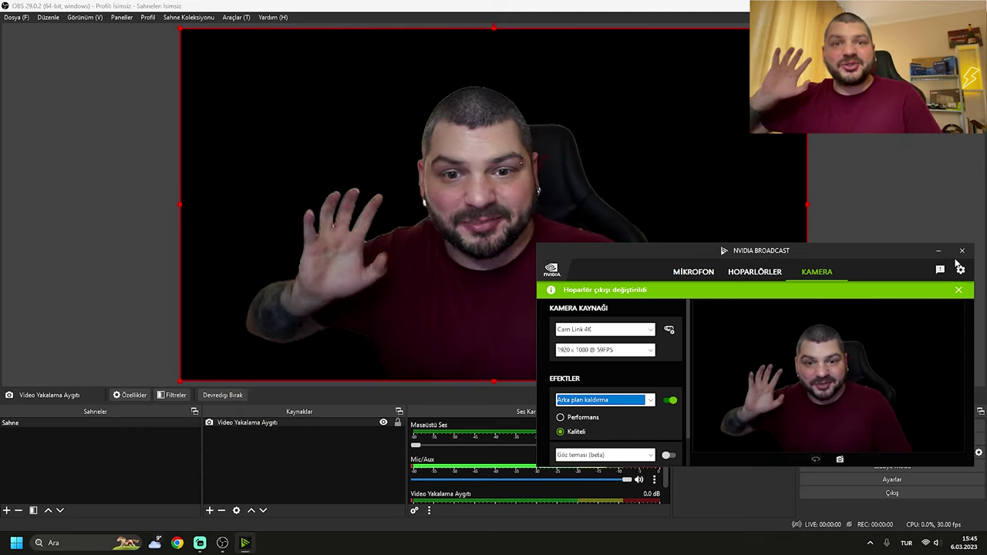
pyautogui.click(962, 251)
# Step: Shrink the camera source into the canvas's lower-right corner and place it about 1401 px from the left edge and 730 px from the top
pyautogui.moveTo(183, 28); pyautogui.dragTo(604, 265)
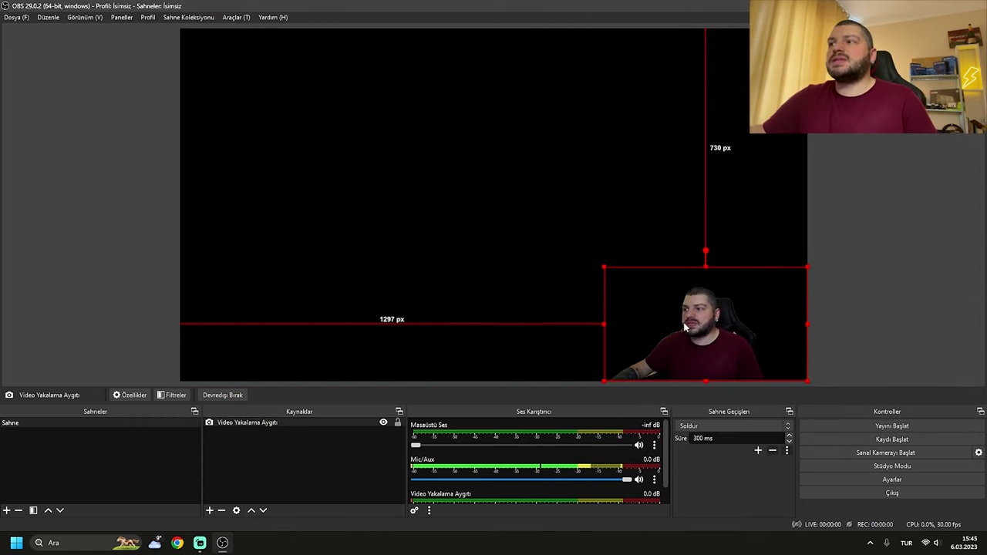
pyautogui.moveTo(772, 339); pyautogui.dragTo(724, 328)
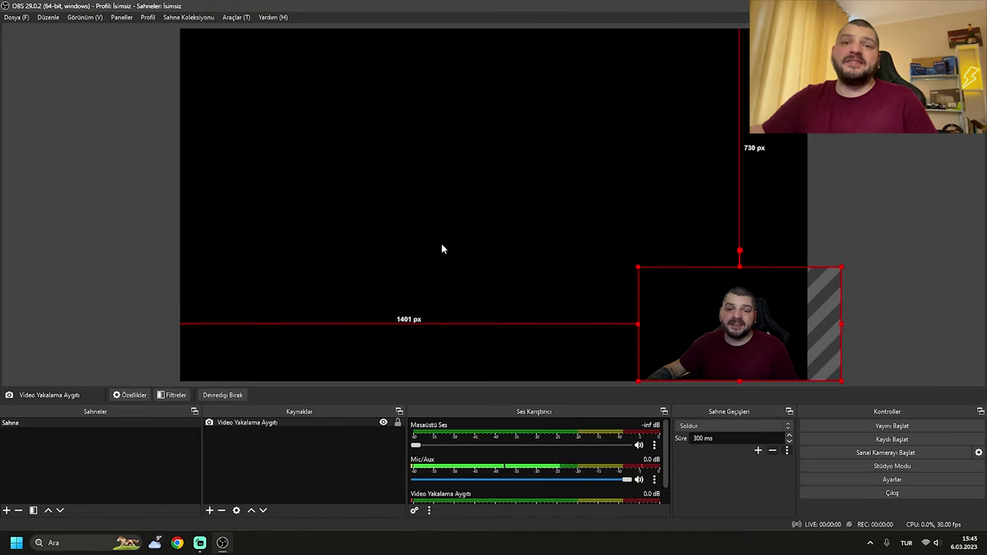